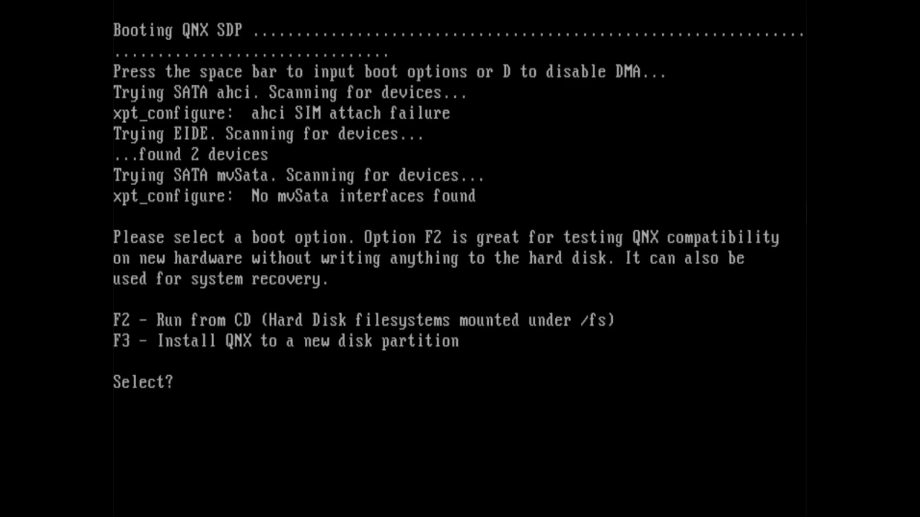
Step: Choose to install QNX to a new disk partition from the boot CD
key(F3)
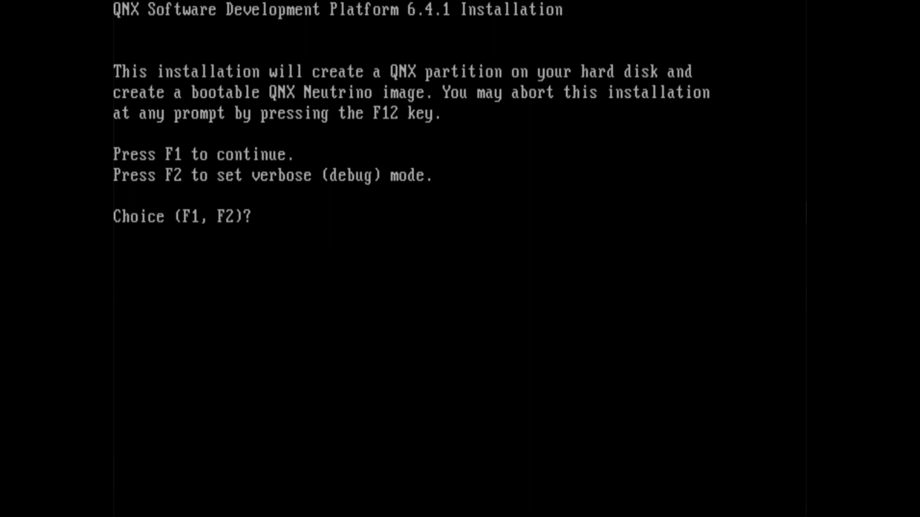
Step: Continue past the introduction and submit the product license key
key(F1)
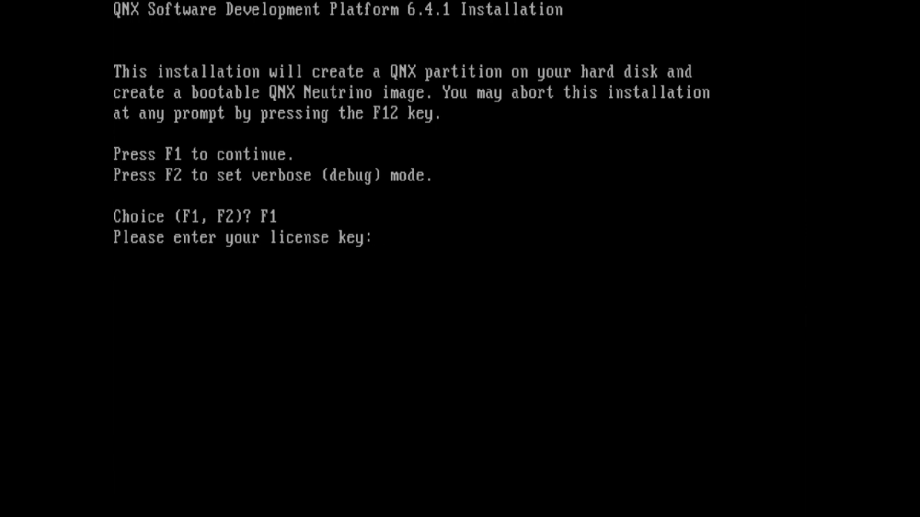
text(**)
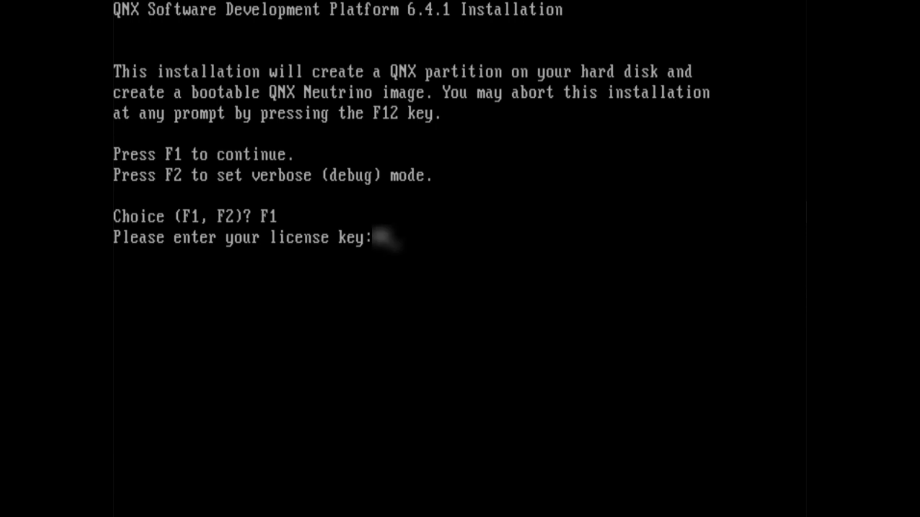
text(**-)
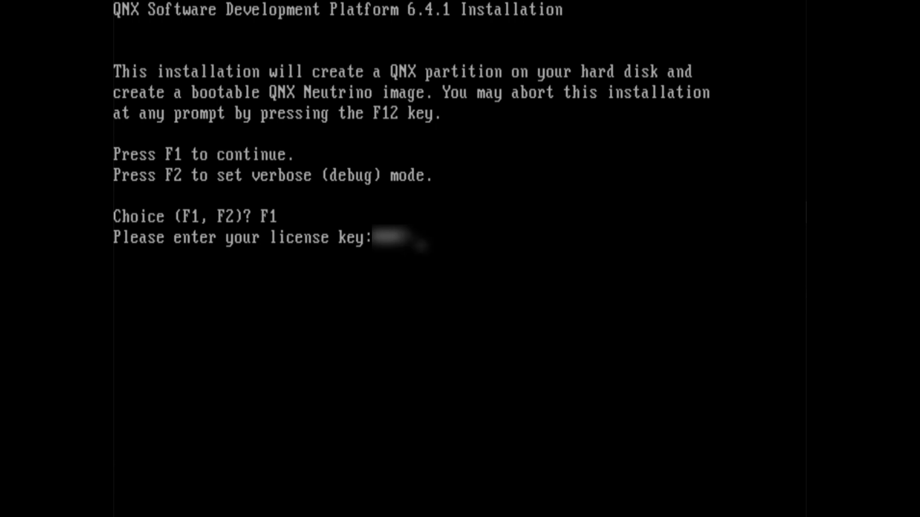
text(**)
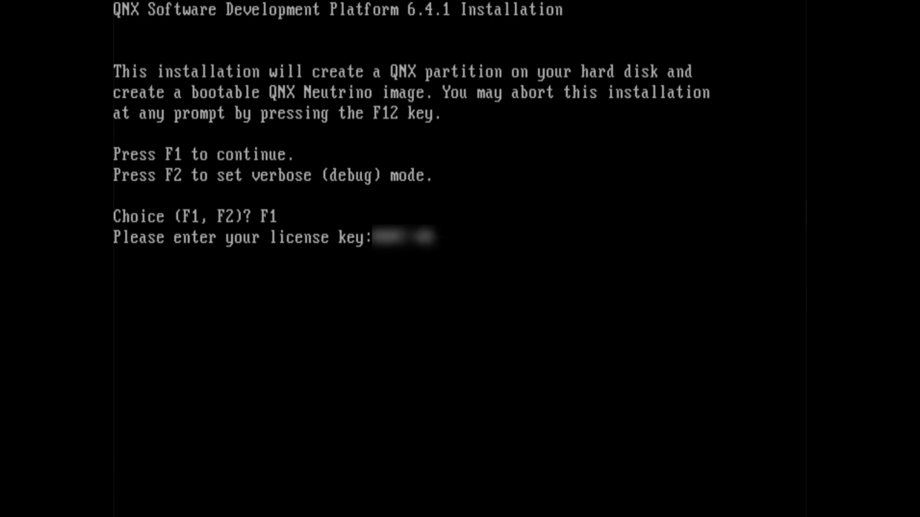
text(***)
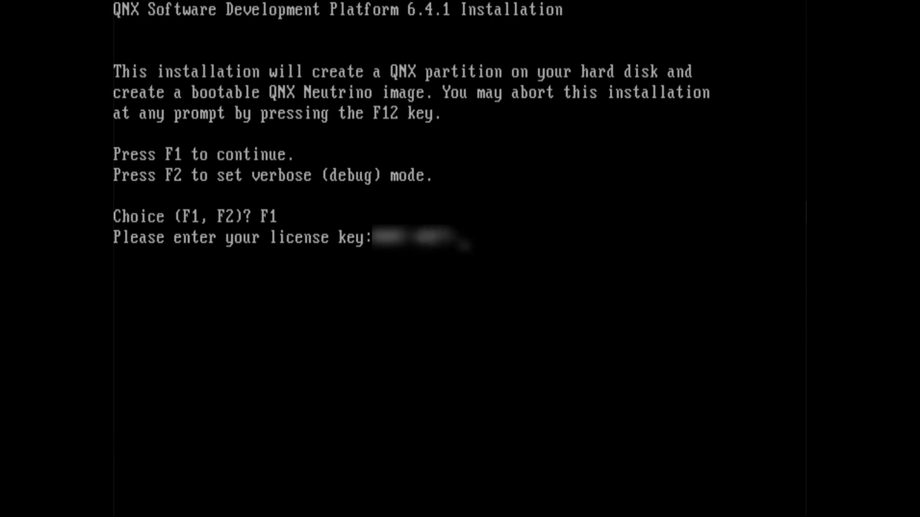
text(**)
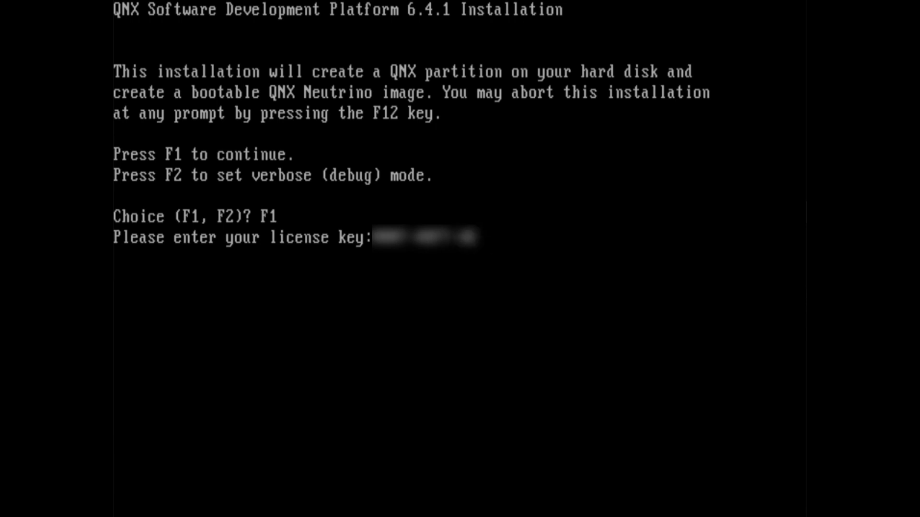
text(***)
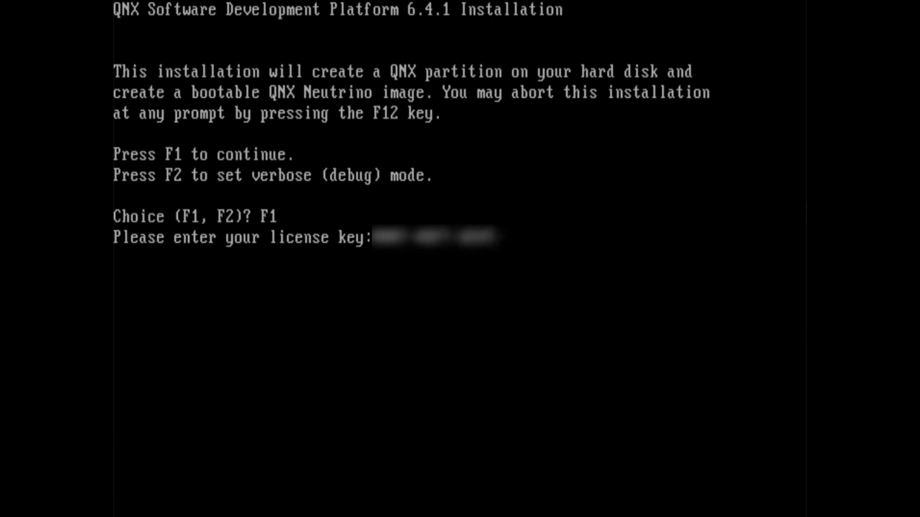
text(*****)
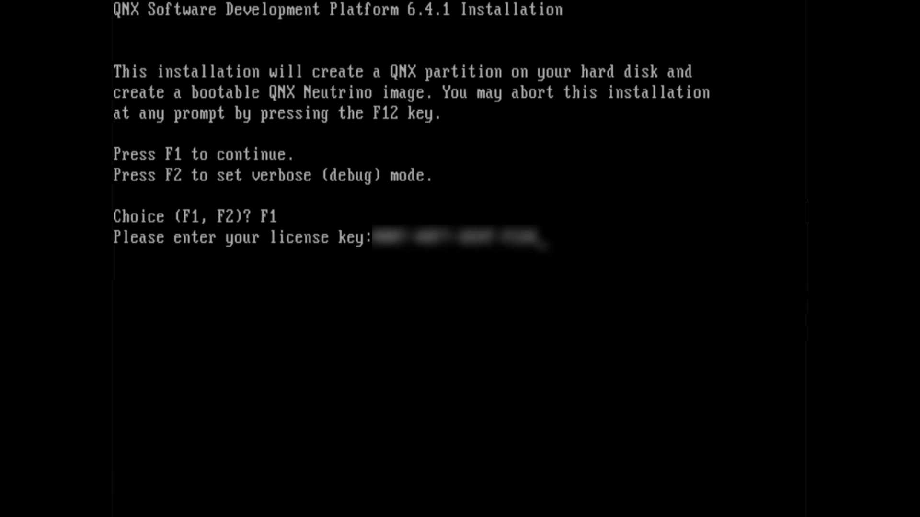
text(****)
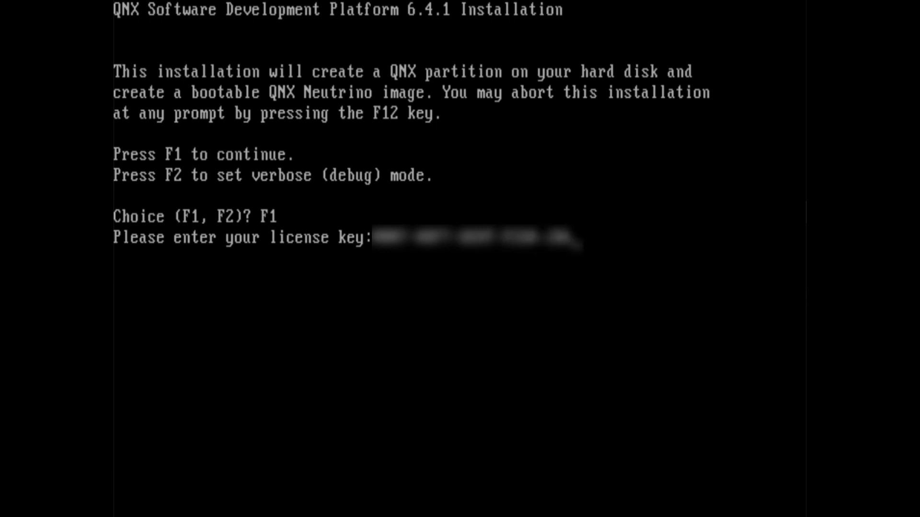
text(*)
key(Return)
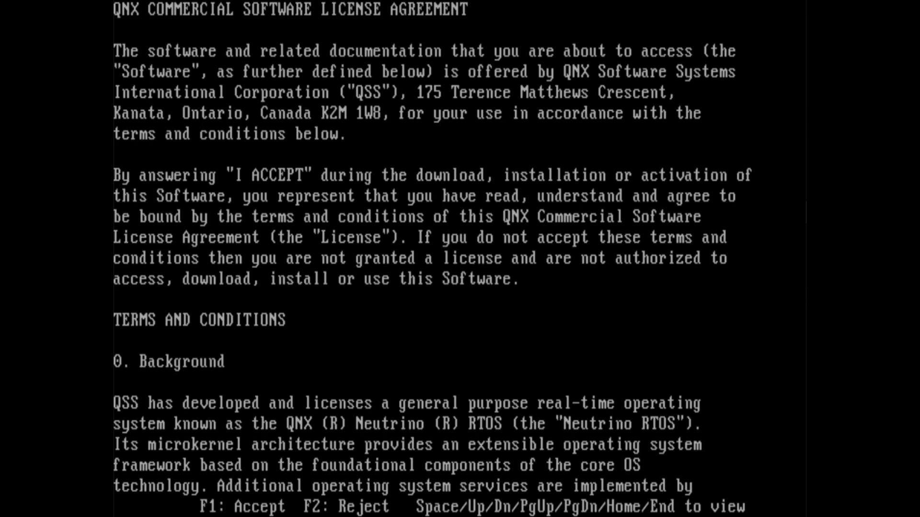
Step: Accept the license and create a new QNX partition on /dev/hd0 with the default type and size
key(F1)
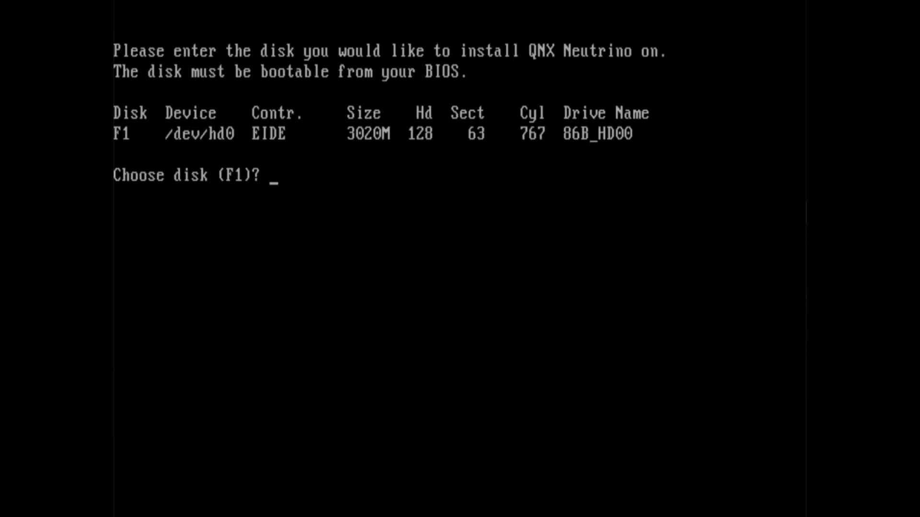
key(F1)
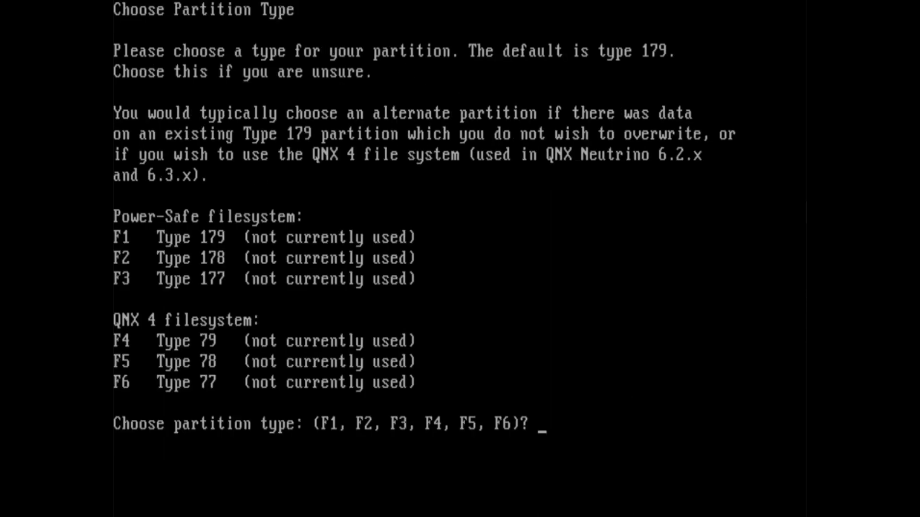
key(F1)
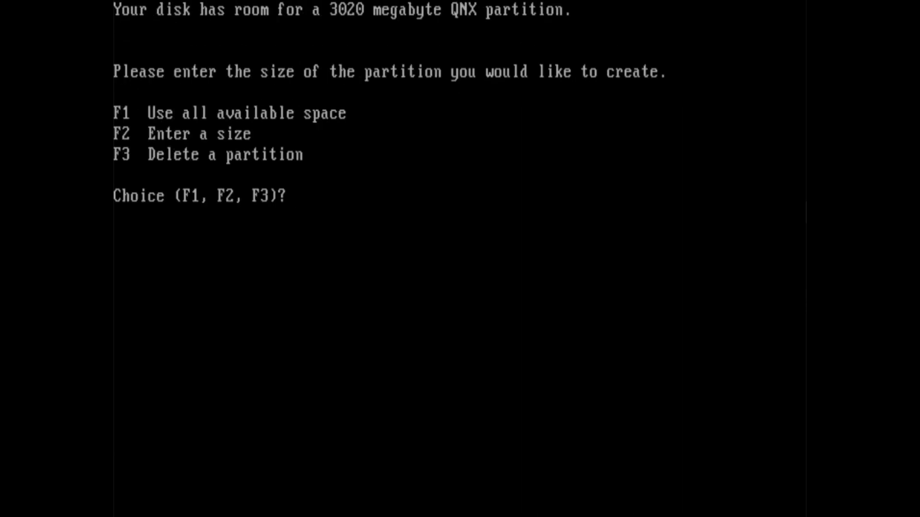
key(F1)
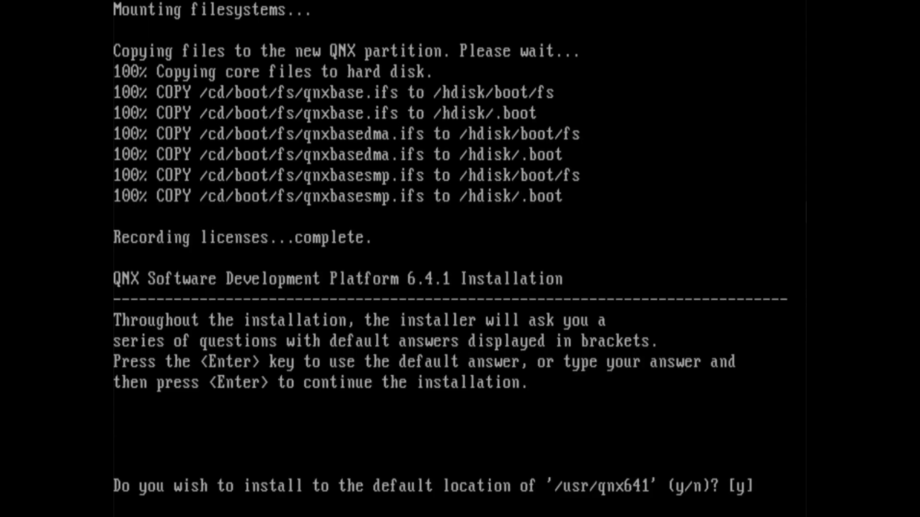
Step: Install the SDP to /usr/qnx641 including the GPL utility package, continuing after the config file is recorded
key(Return)
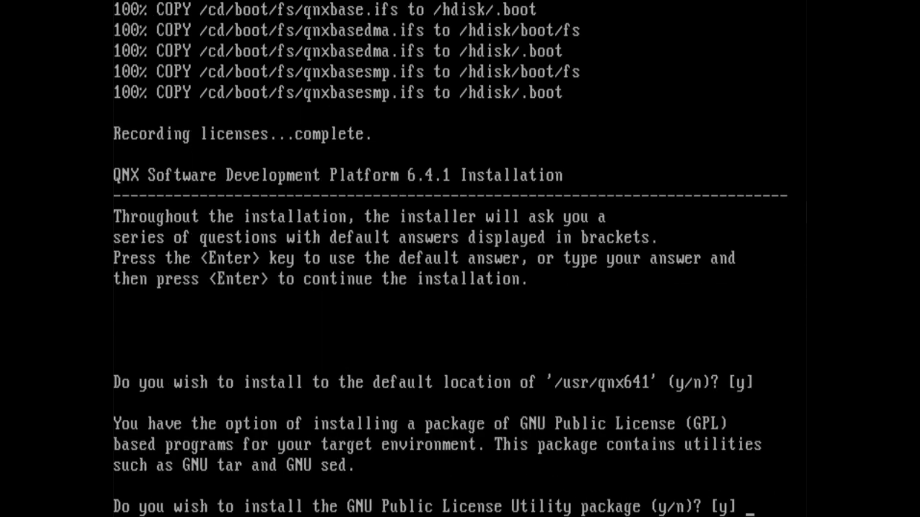
key(Return)
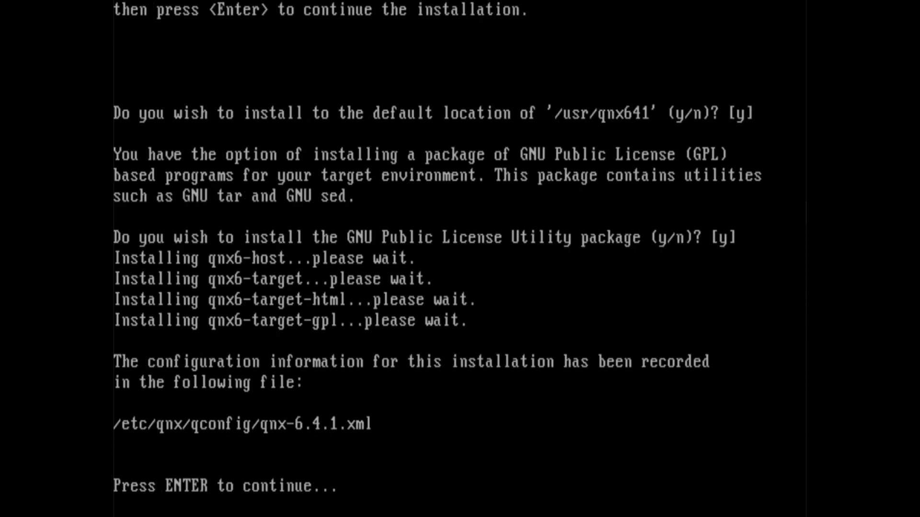
key(Return)
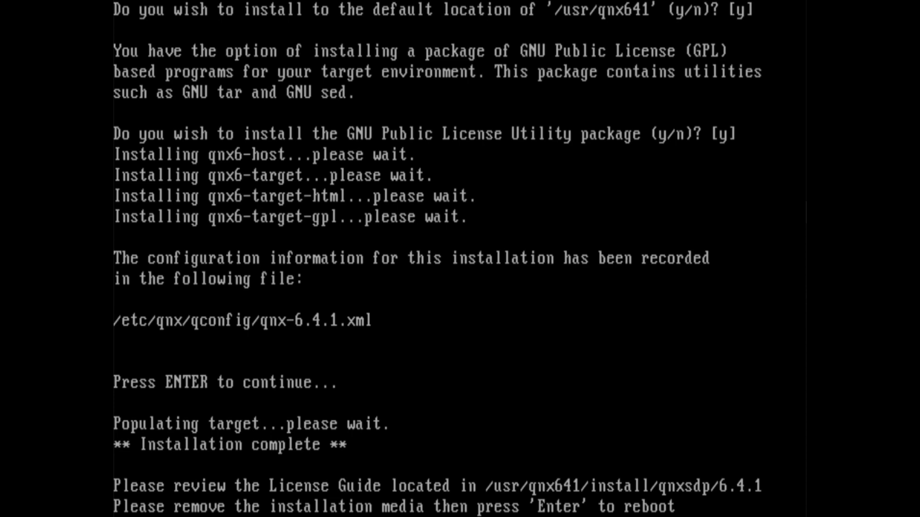
Step: Reboot and start the newly installed system from the hard disk partition
key(Return)
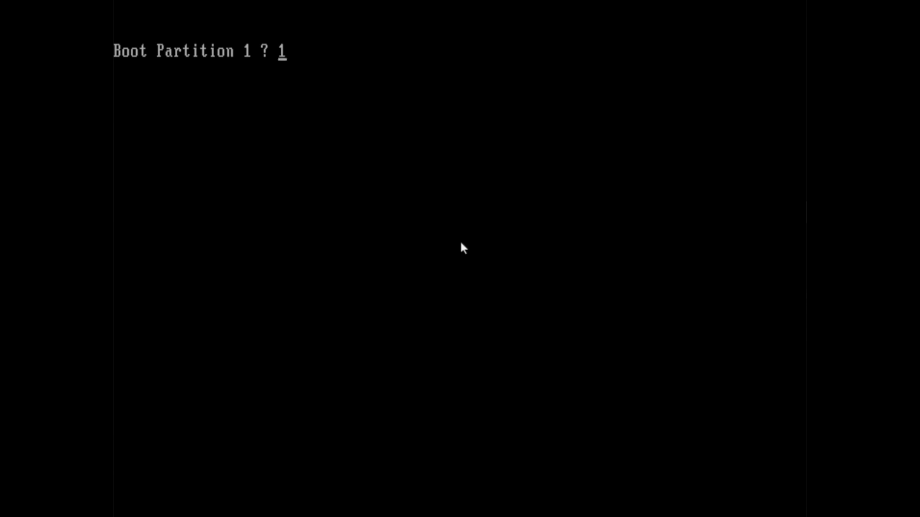
key(Return)
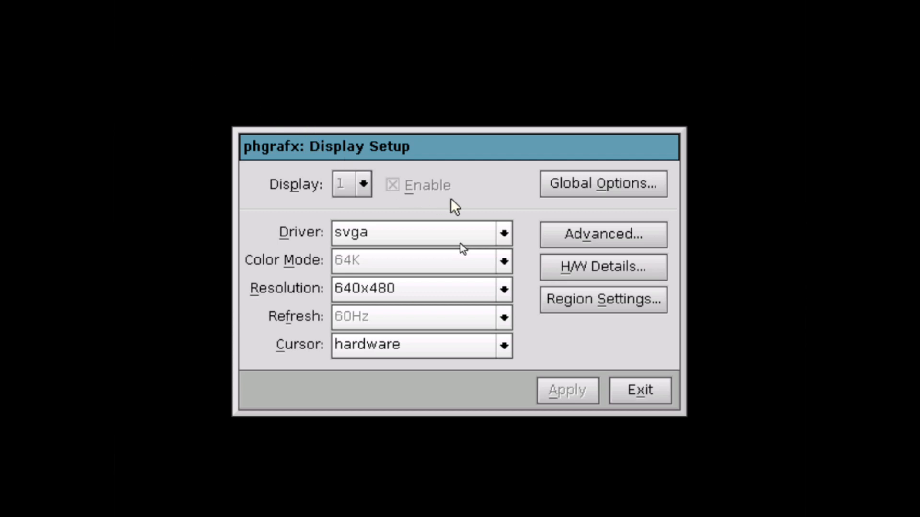
Step: Keep the svga driver and choose 1024x768 resolution
click(485, 233)
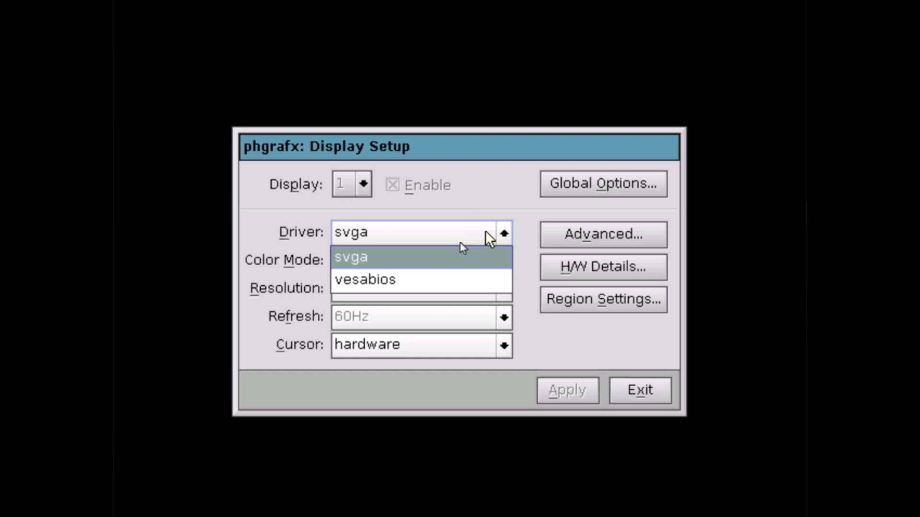
click(484, 233)
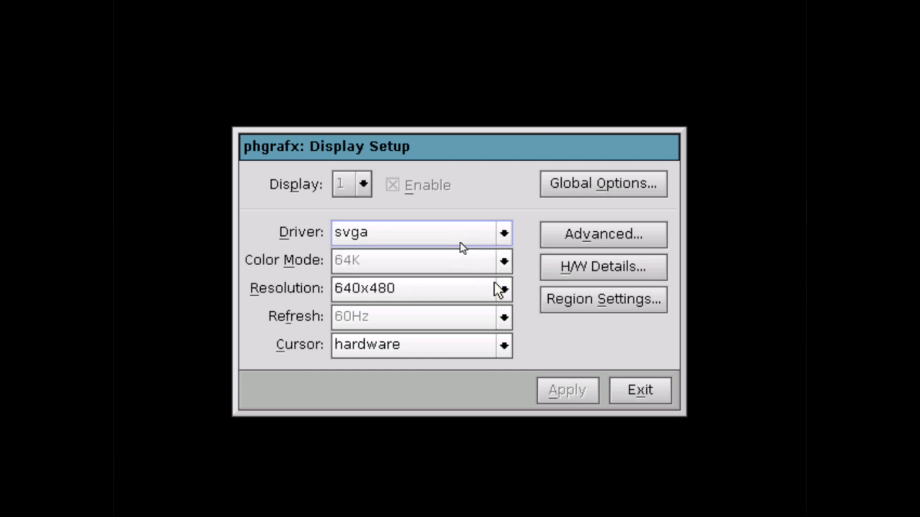
click(504, 290)
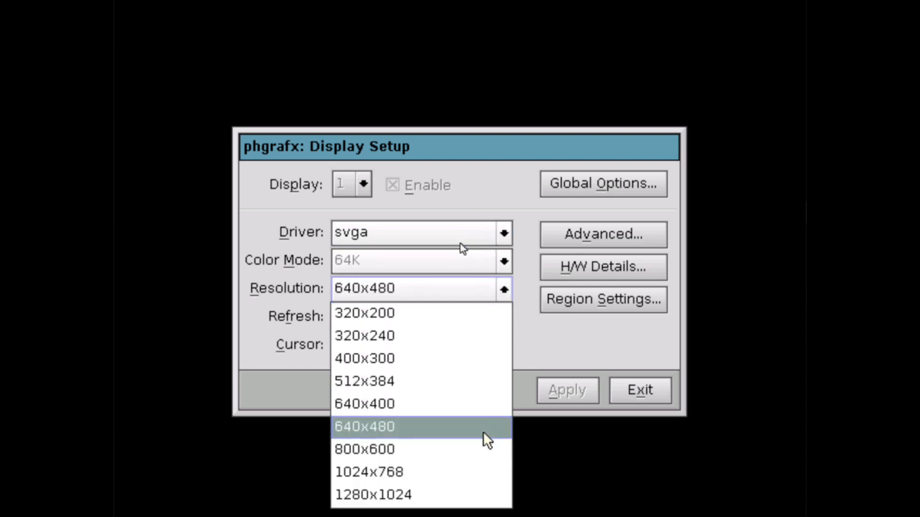
click(450, 478)
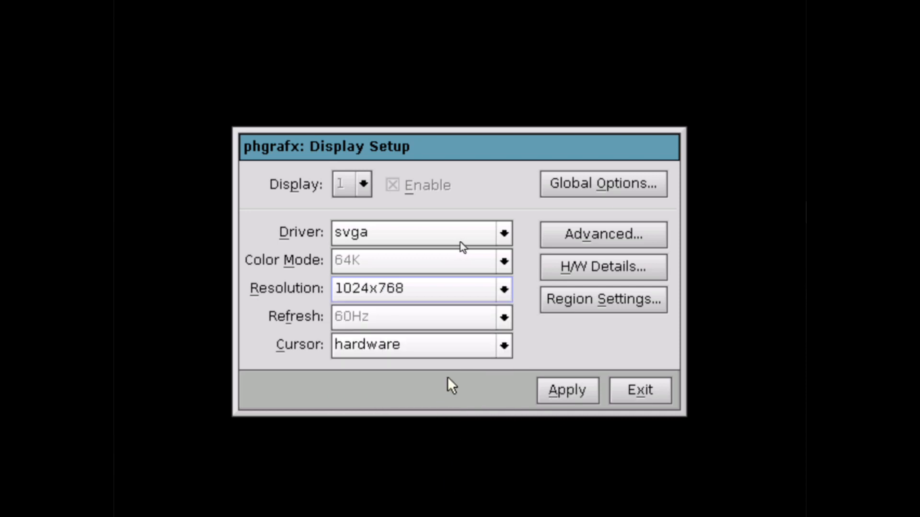
Step: Inspect the global and advanced driver options, closing both without changes
click(559, 195)
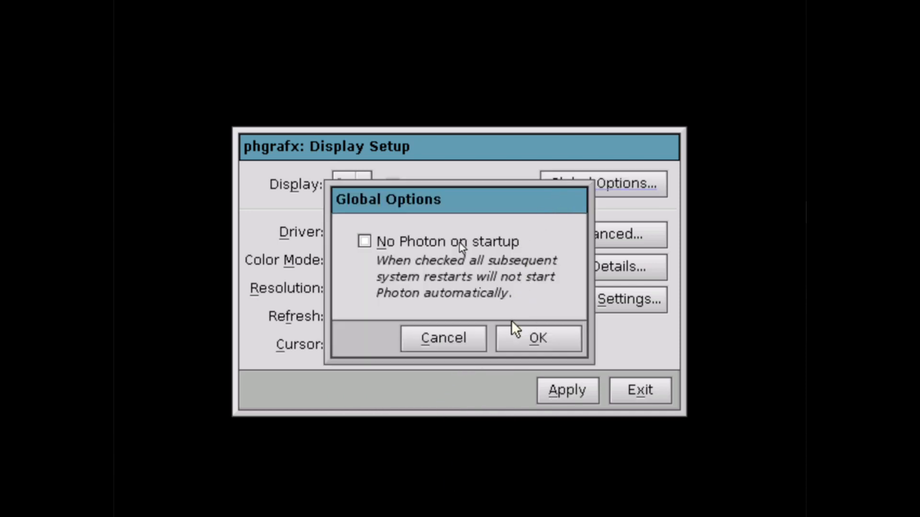
click(479, 341)
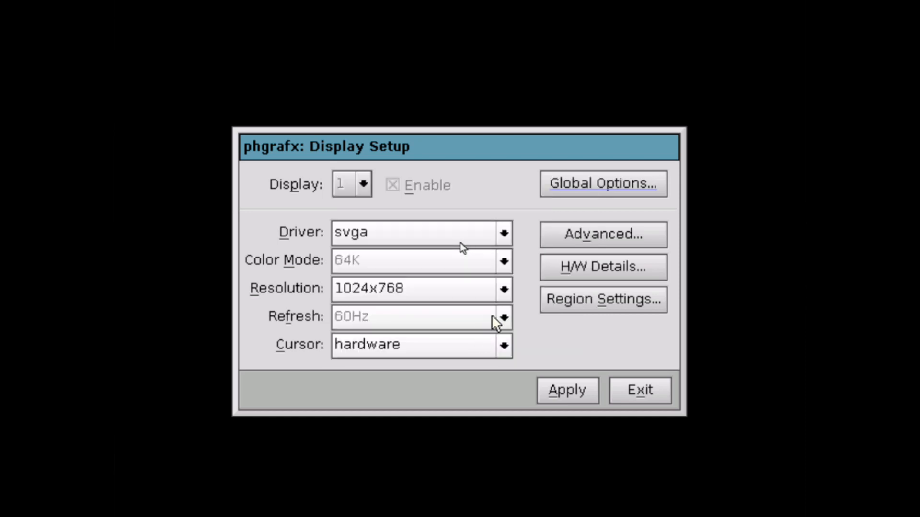
click(593, 241)
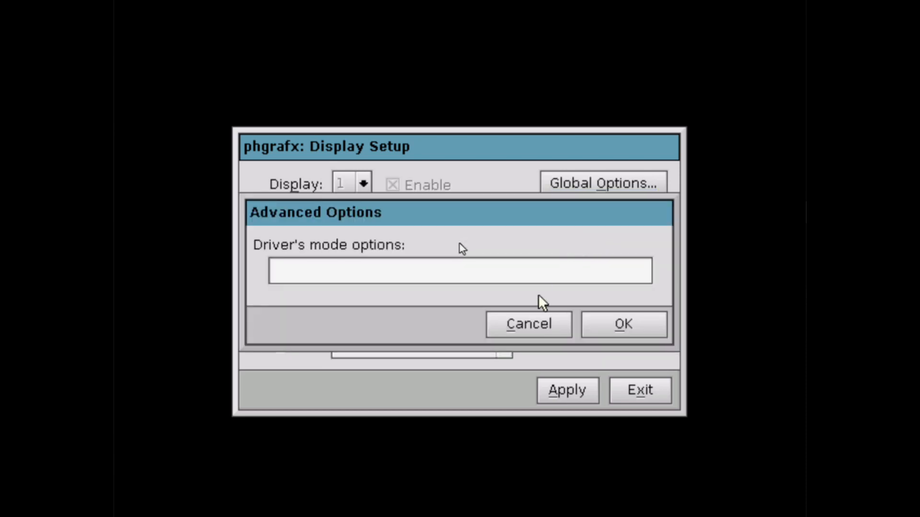
click(527, 324)
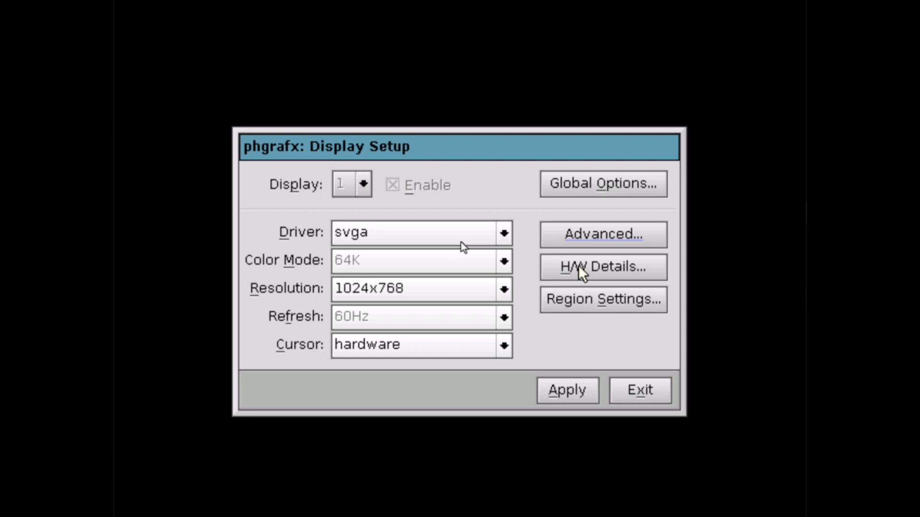
Step: Apply the 1024x768 mode, keep it before it reverts, and exit Display Setup
click(581, 388)
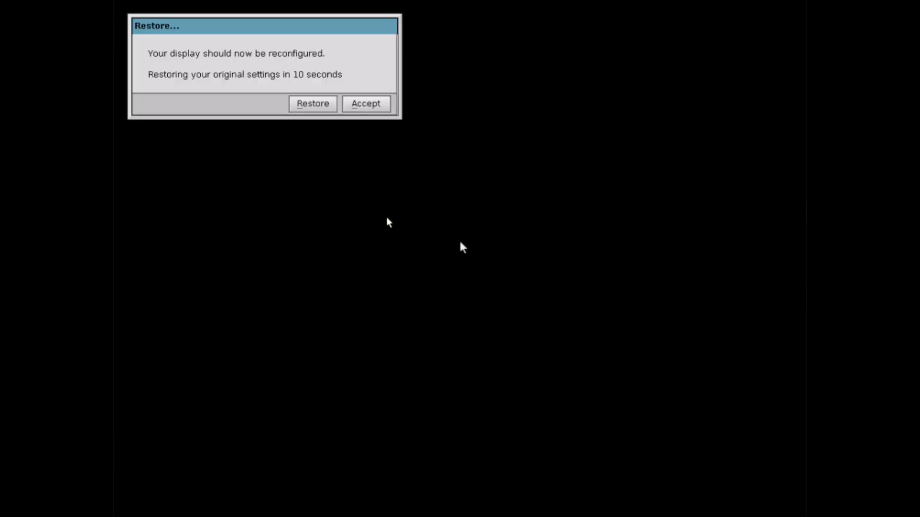
click(377, 108)
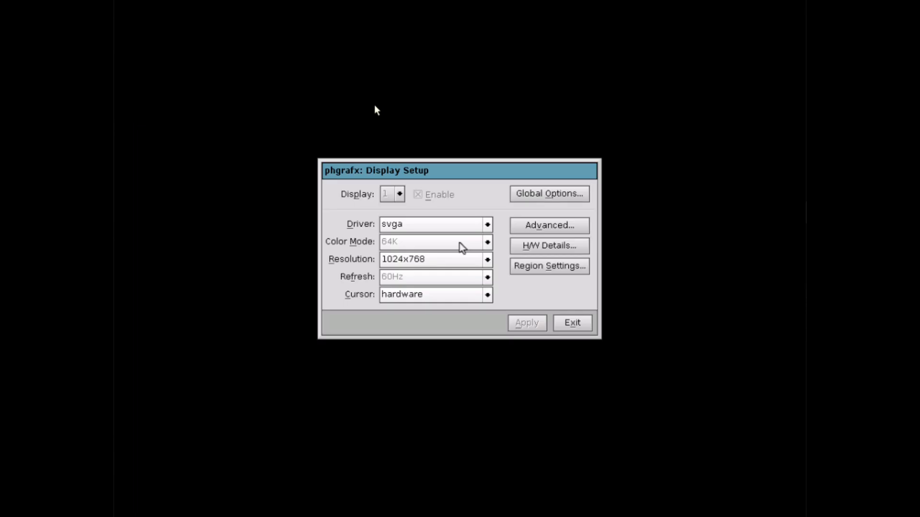
click(565, 326)
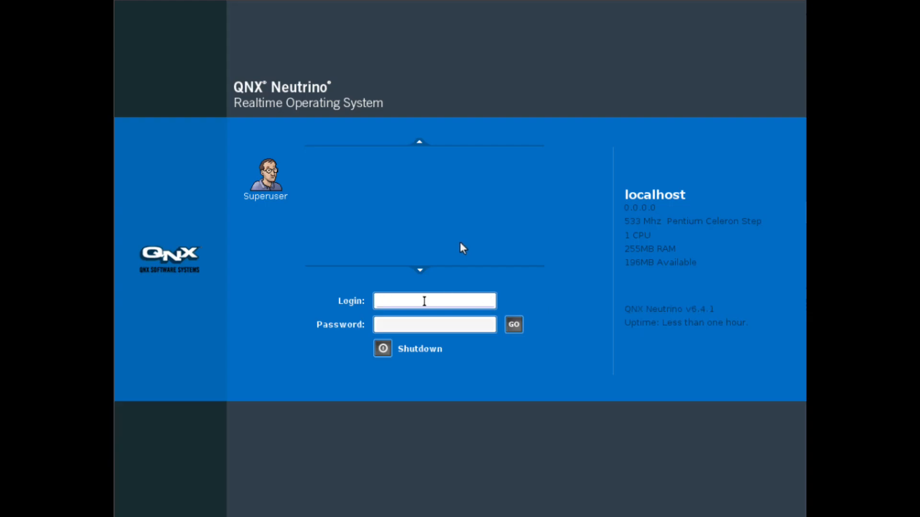
Step: Log in as root, keep Greenwich Mean Time, and postpone product activation
text(root)
key(Return)
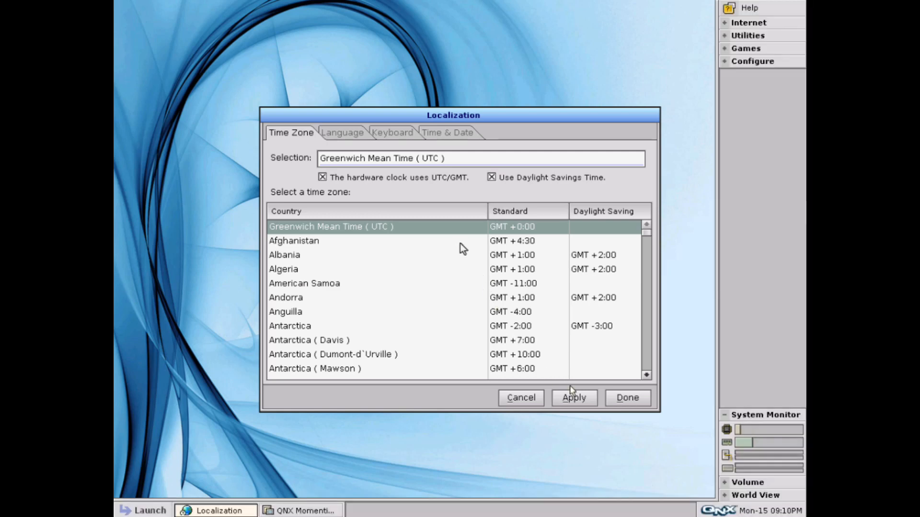
click(573, 397)
click(611, 397)
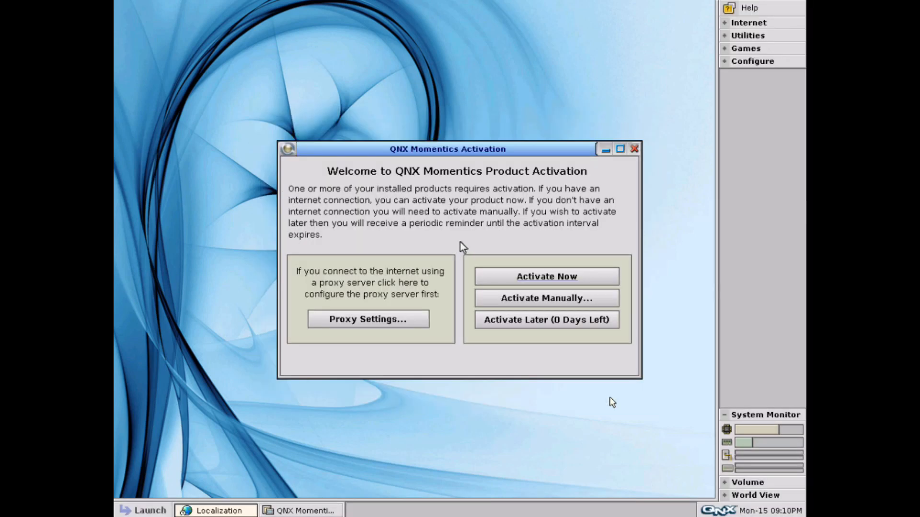
click(567, 322)
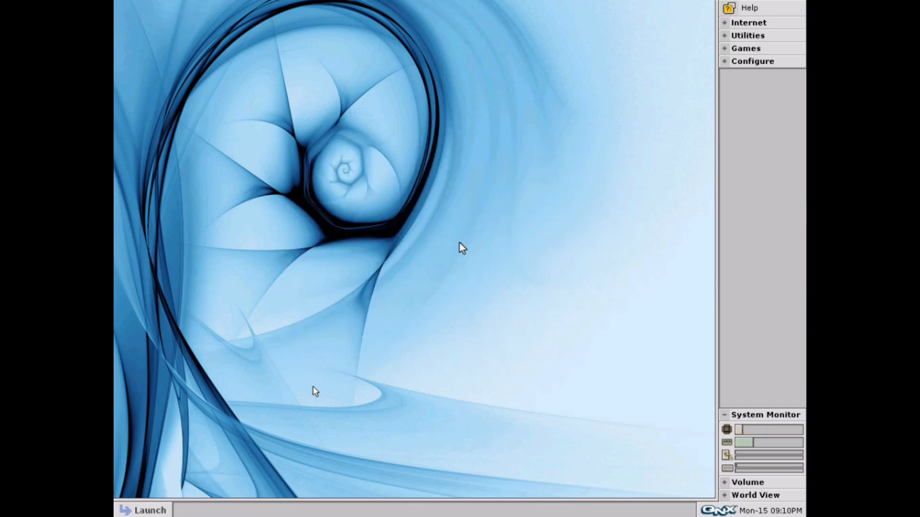
click(142, 511)
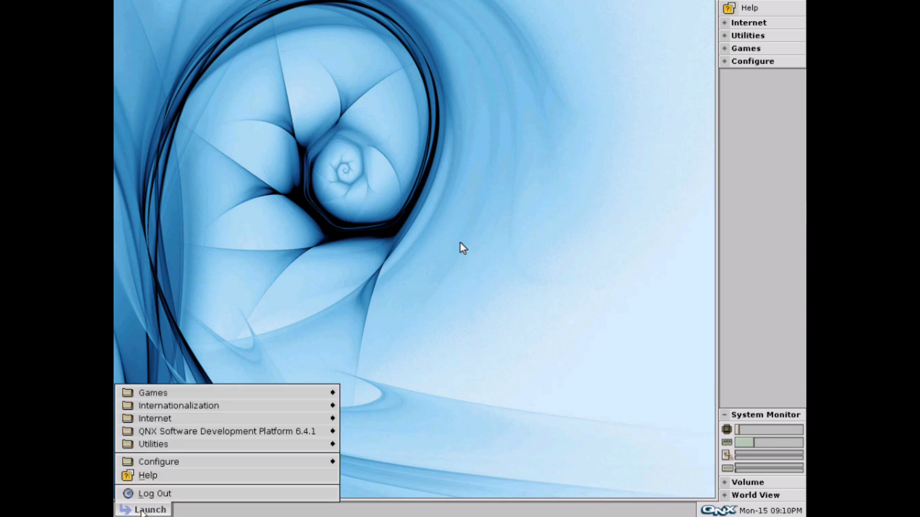
click(171, 460)
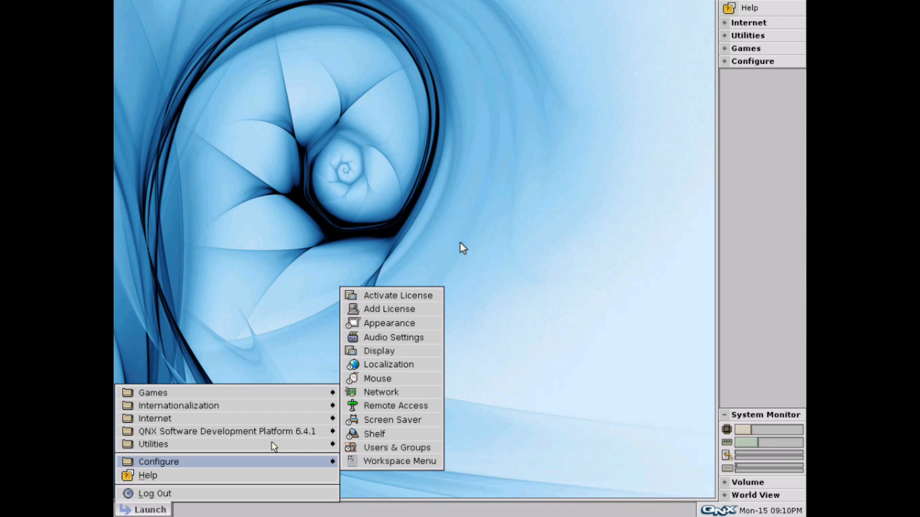
mouse_move(252, 441)
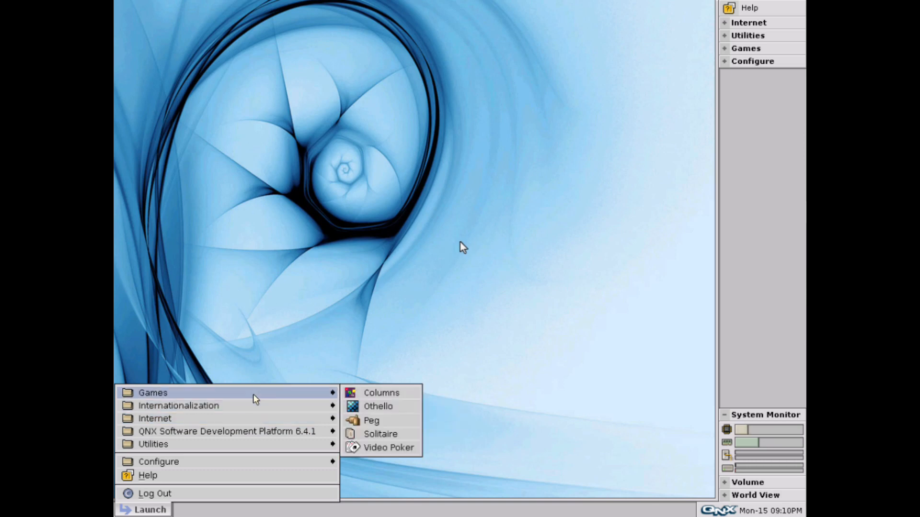
click(303, 364)
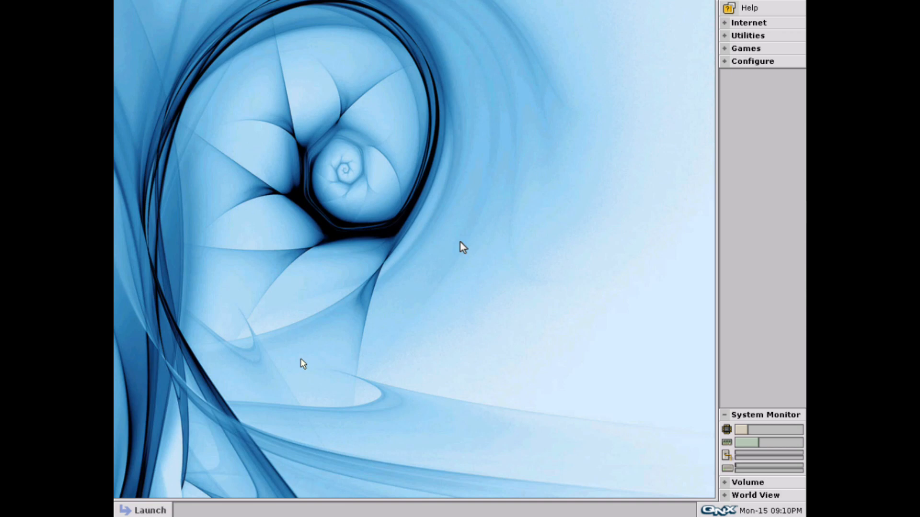
right_click(432, 276)
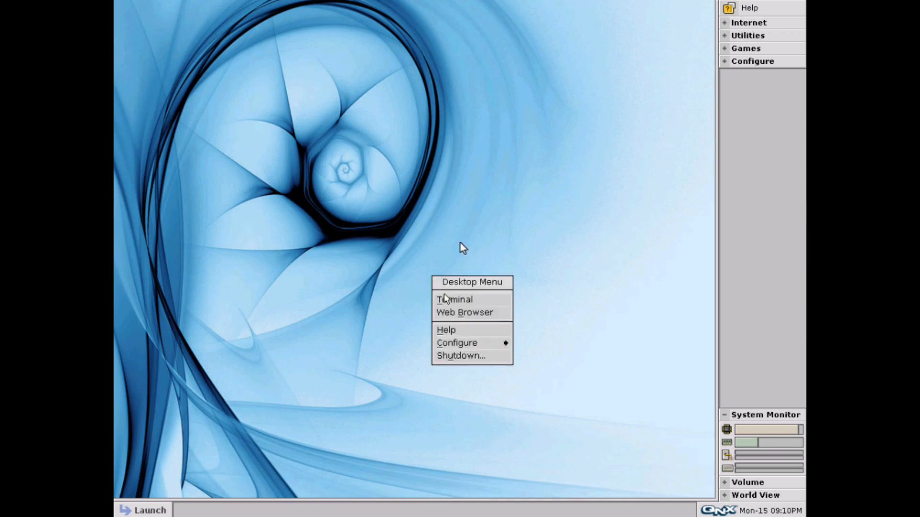
click(471, 347)
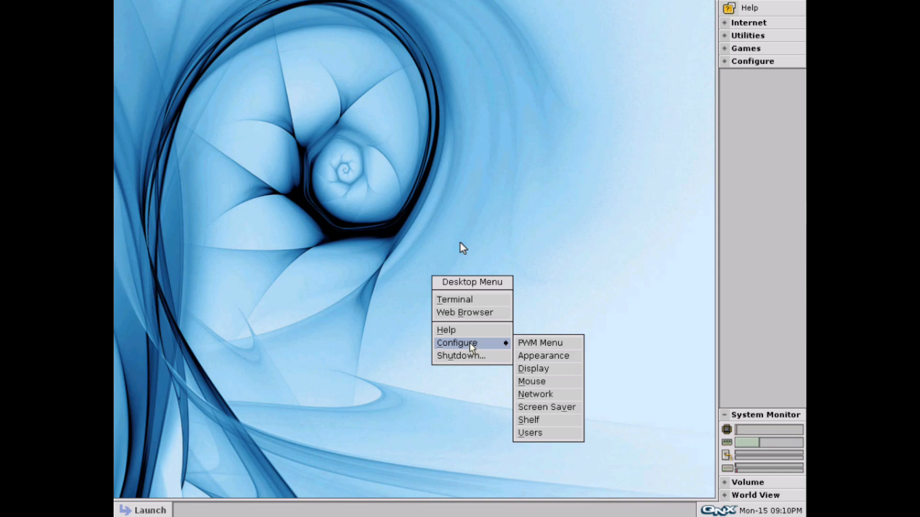
click(475, 334)
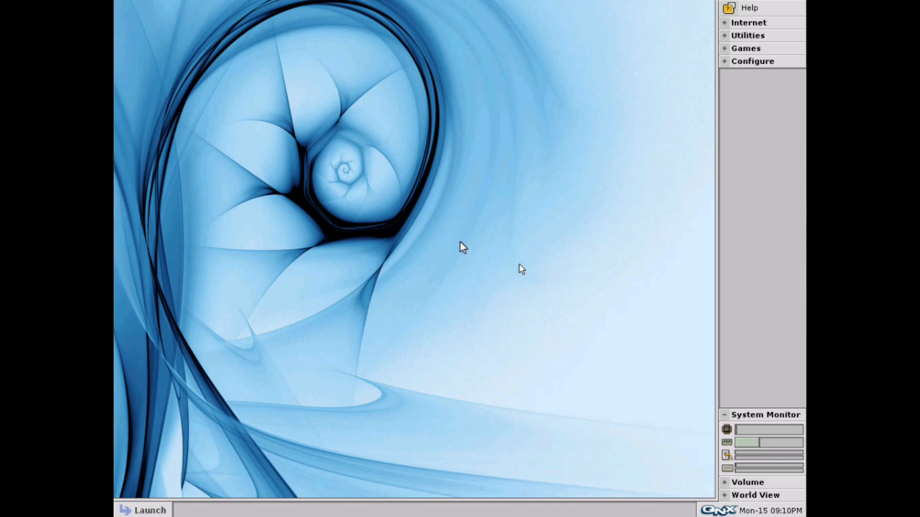
Step: Expand and collapse the Internet and Utilities groups on the shelf
click(723, 27)
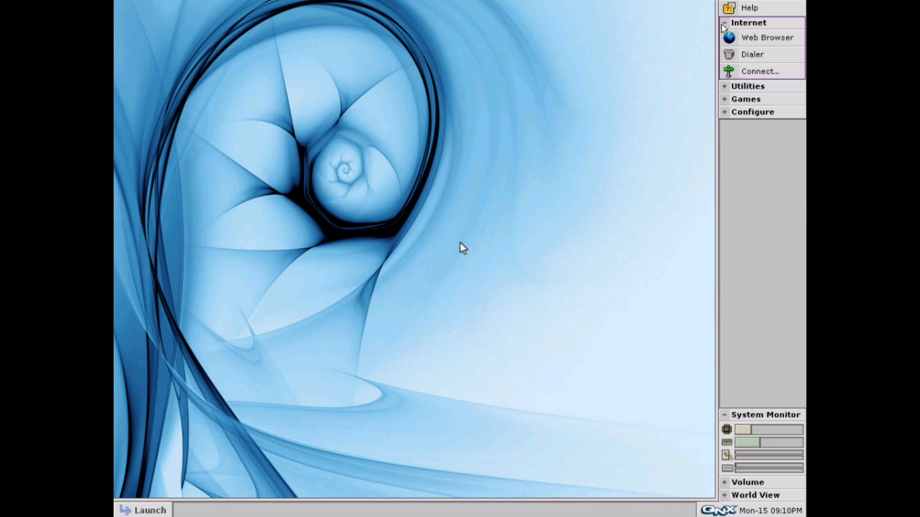
click(724, 27)
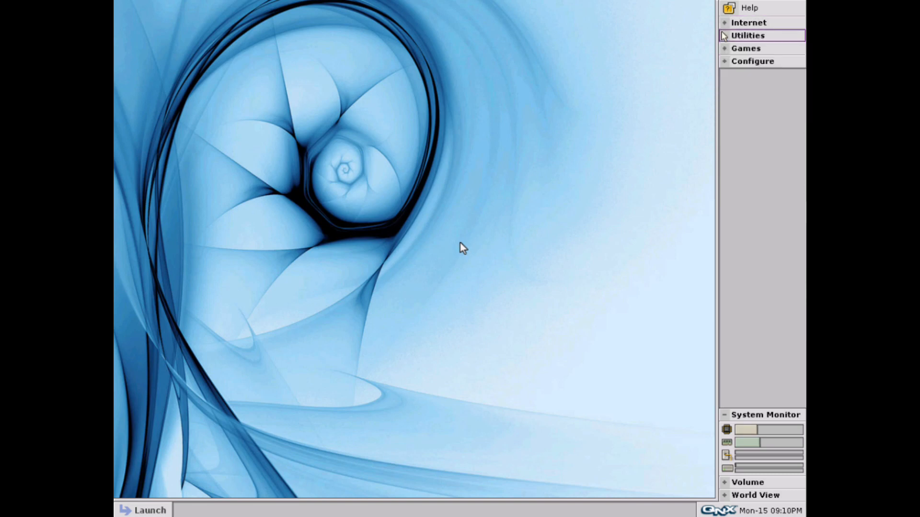
click(723, 36)
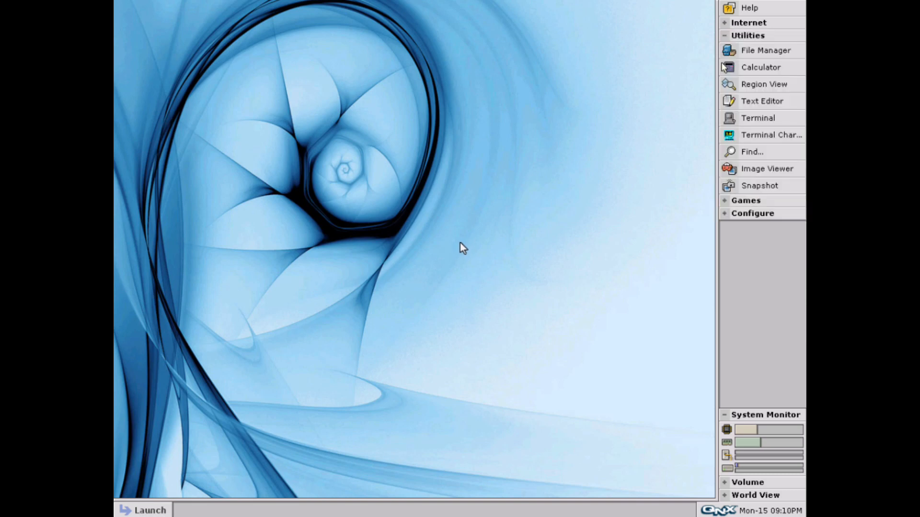
click(728, 36)
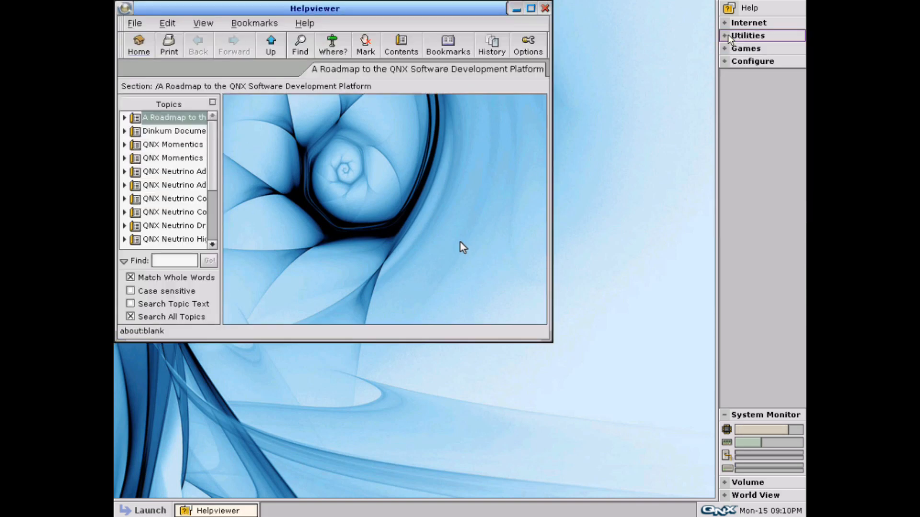
Step: Toggle the Configure shelf group, scroll the Roadmap, then close the Bon Echo page and Helpviewer
click(731, 63)
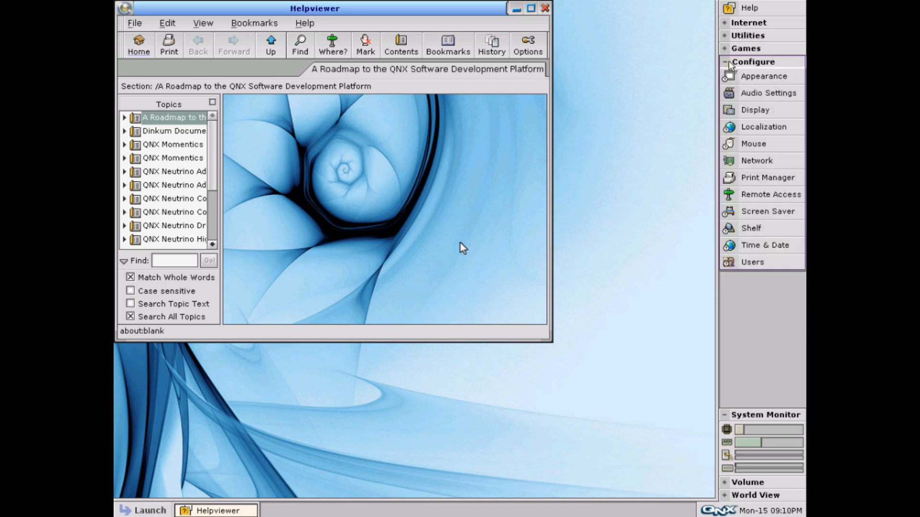
click(729, 62)
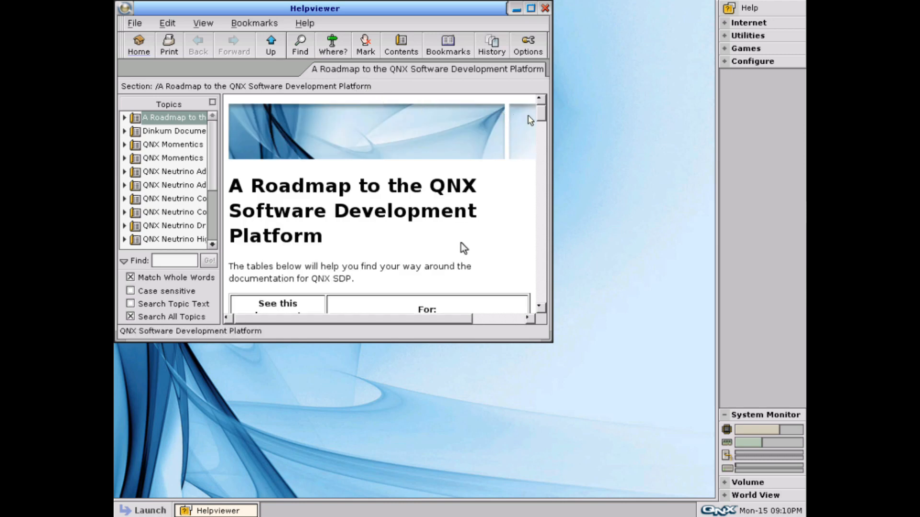
drag(542, 117, 527, 209)
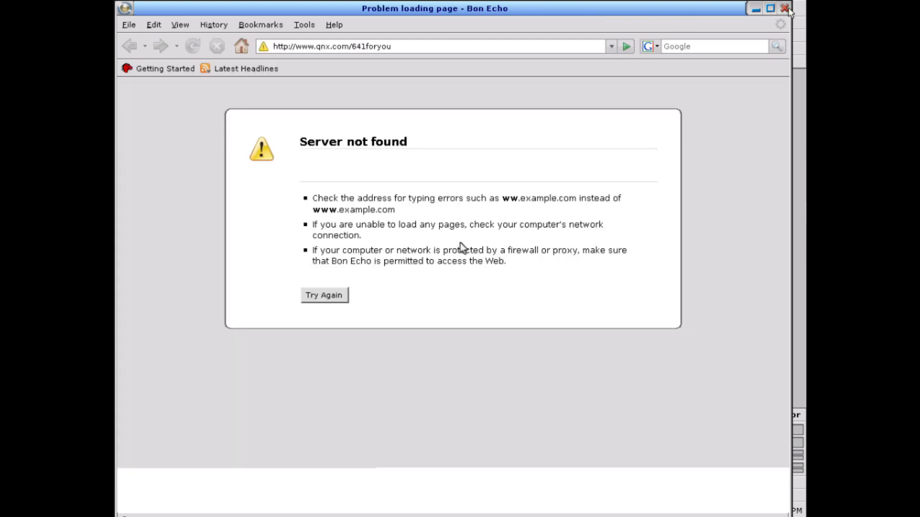
click(786, 9)
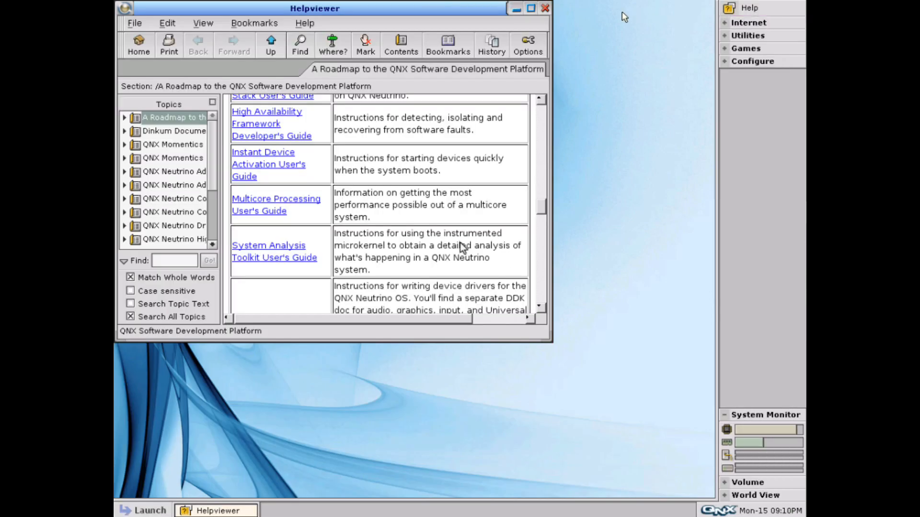
click(548, 9)
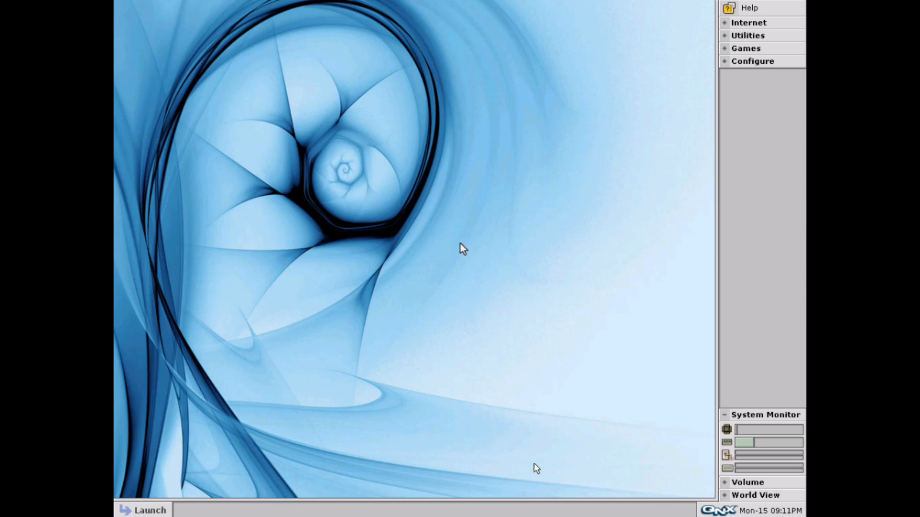
Step: View the Time & Date settings (Mon Jan 15 2024), close them unchanged, and bring up the Launch menu
click(709, 512)
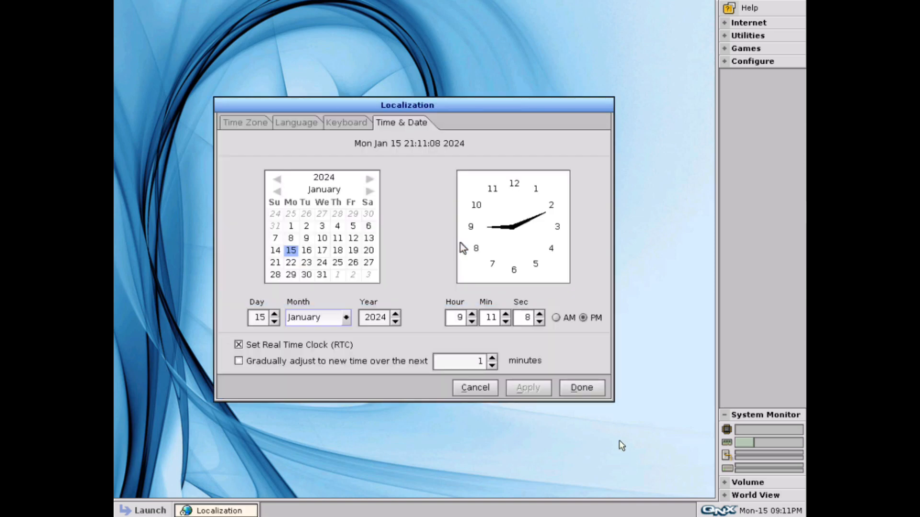
click(578, 390)
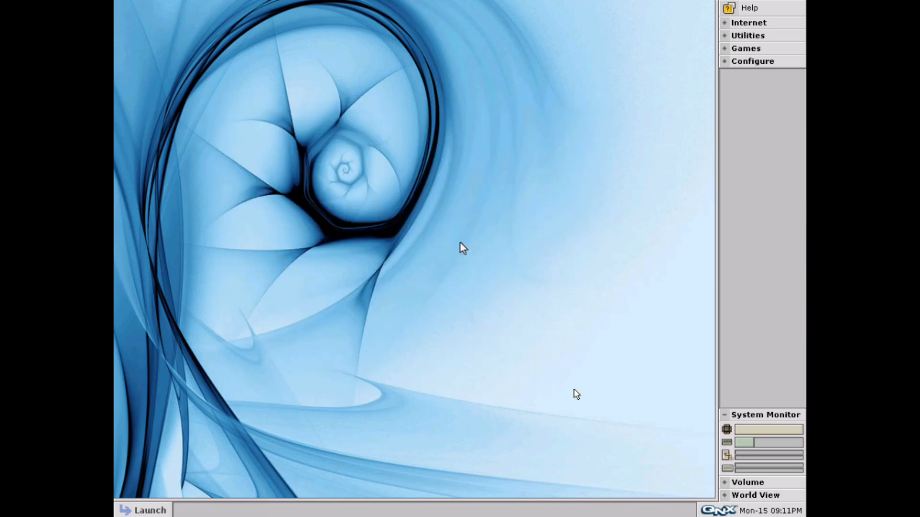
click(151, 510)
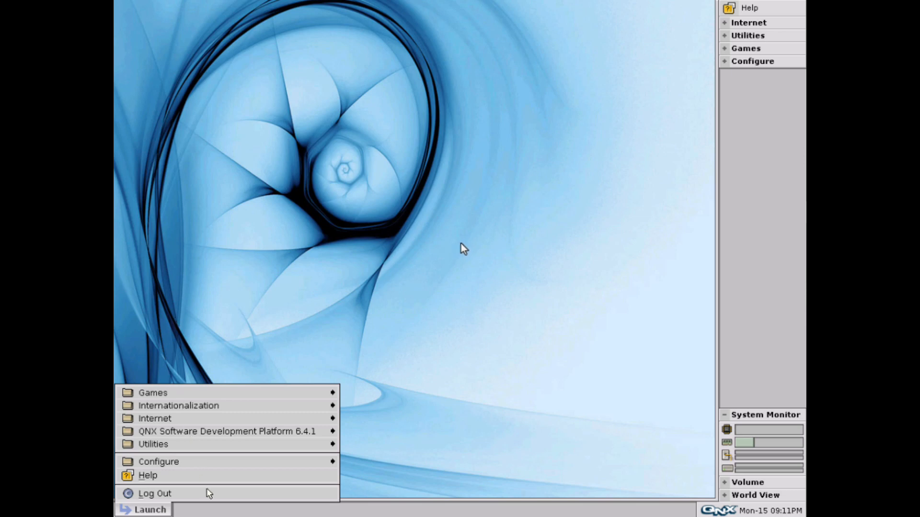
Step: Open a Terminal, run uname -a to show QNX localhost 6.4.1 x86pc, and enter halt unsent
click(225, 447)
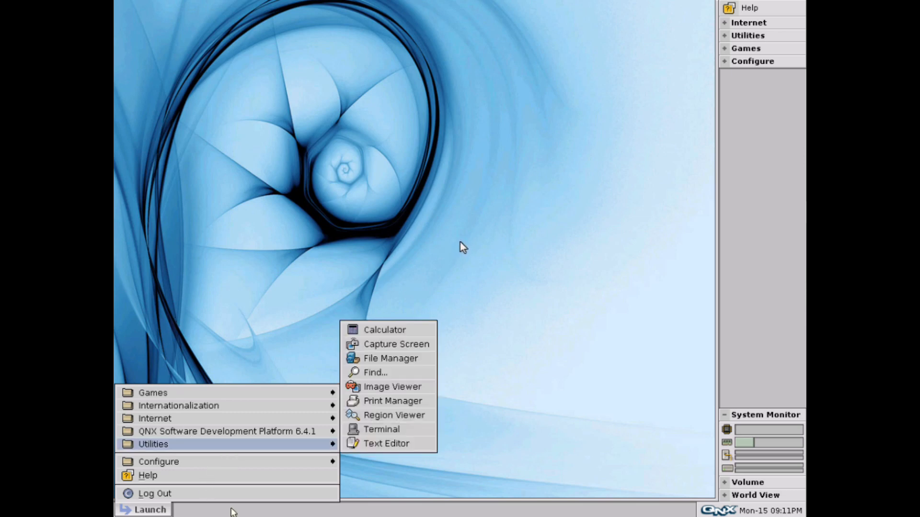
click(380, 431)
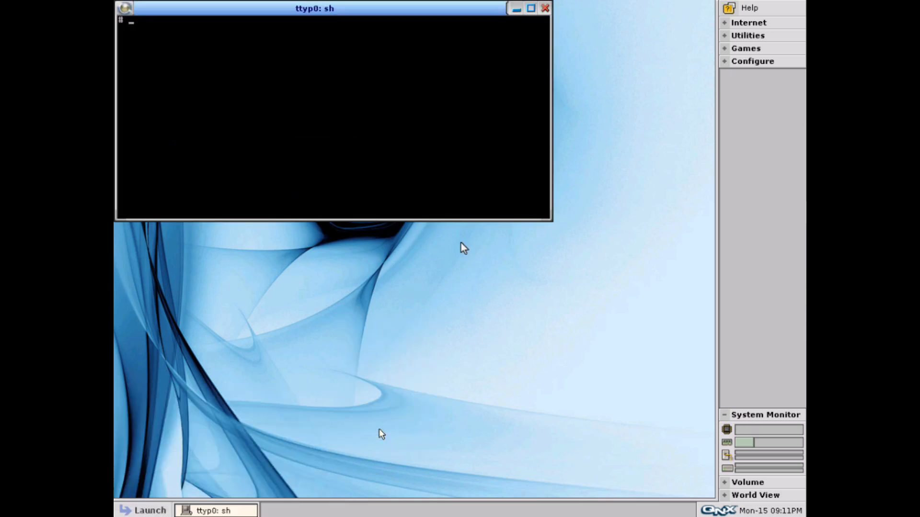
text(uname -a)
key(Return)
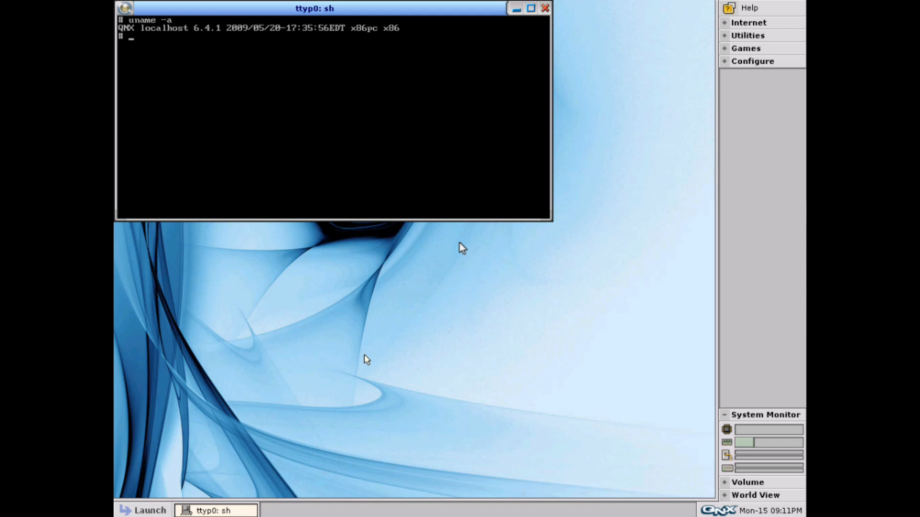
text(halt)
Step: Log out from the Launch menu with the Shut down system option confirmed
click(151, 511)
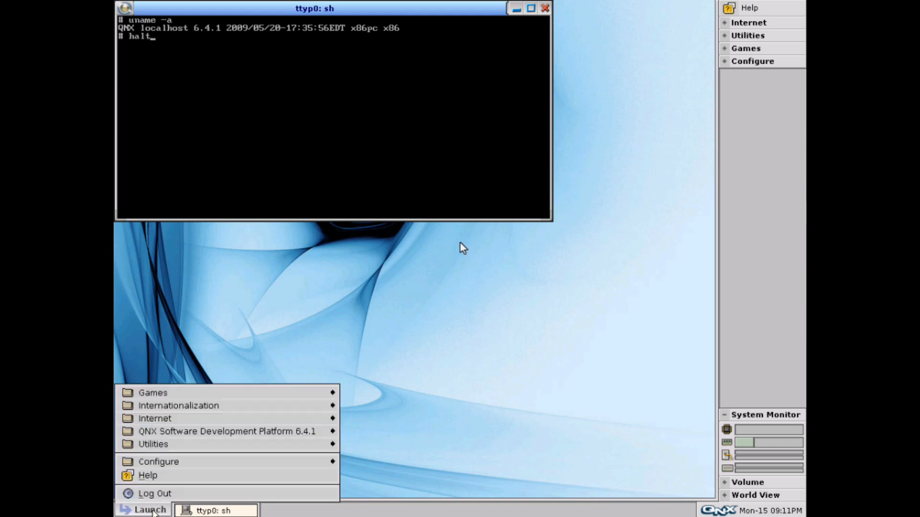
click(169, 491)
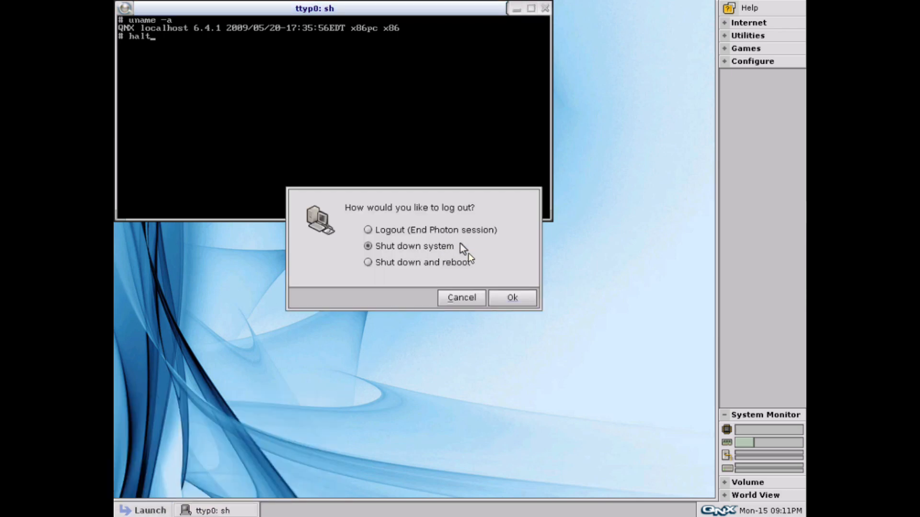
click(503, 298)
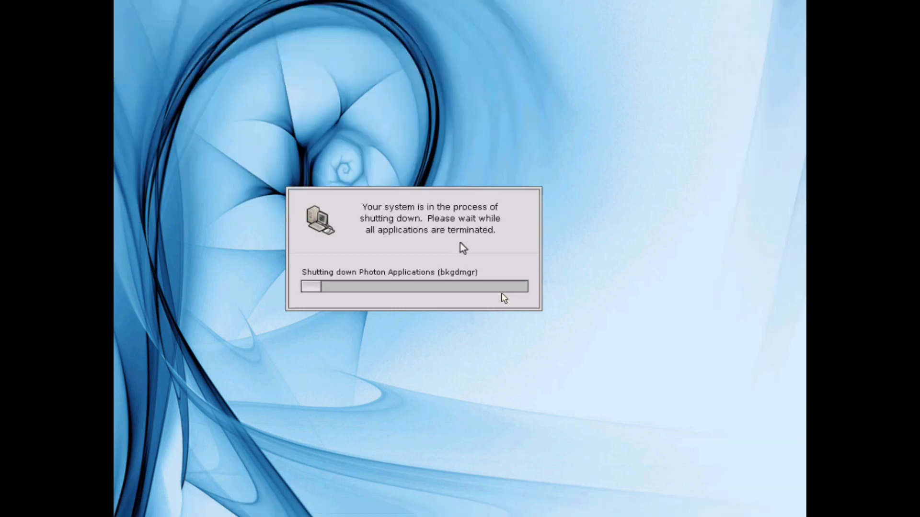